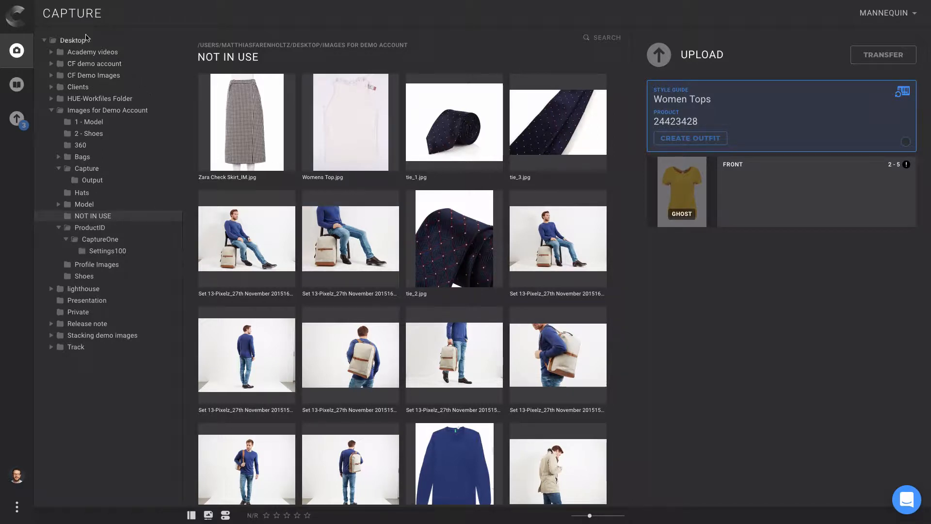
Check for Kelvin updates, leaving automatic download and installation of updates on exit enabled.
mouse_move(44, 3)
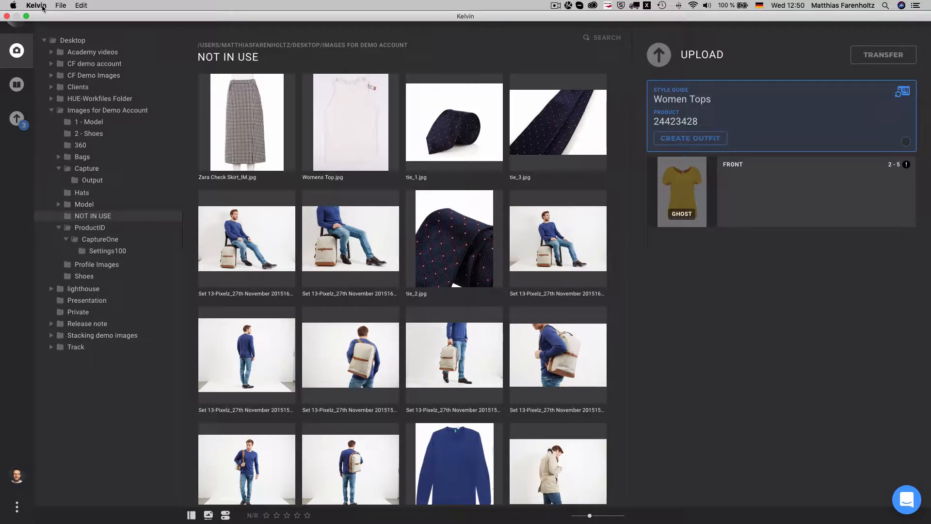
click(39, 7)
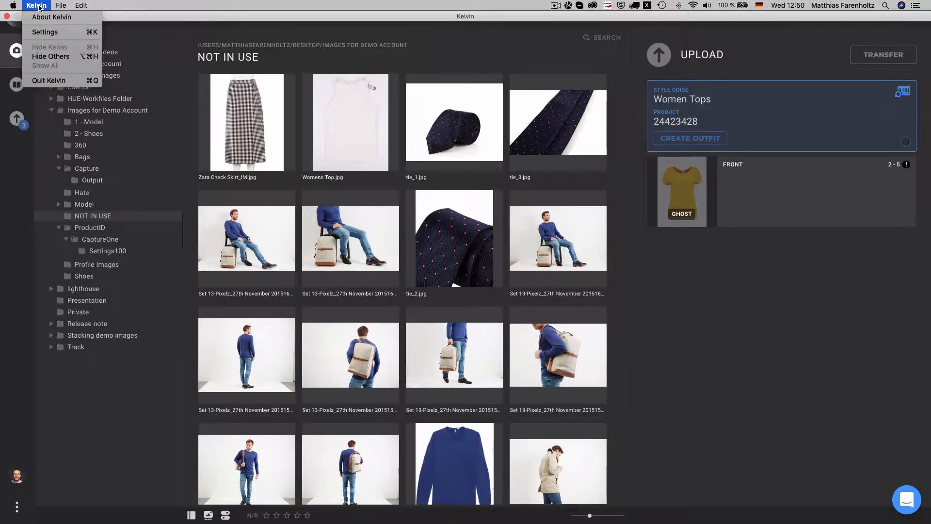
click(82, 19)
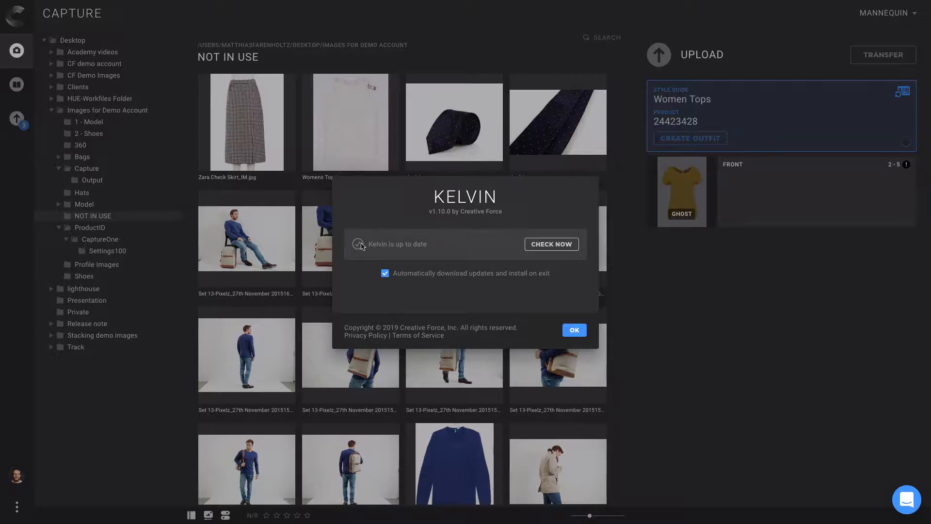
click(551, 247)
click(386, 273)
click(385, 273)
click(574, 332)
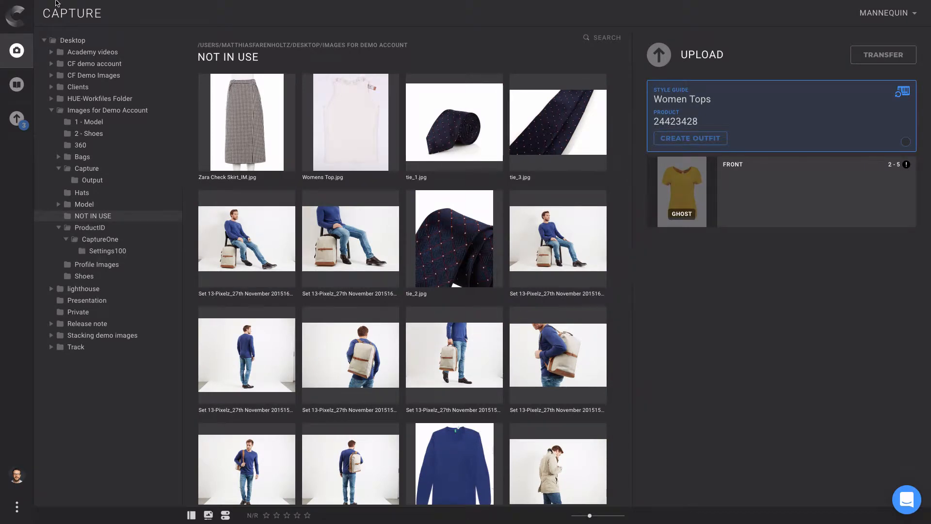
Set the Transfer Reaction to Go to Transfer view in Kelvin's general settings, save it, and recheck the saved setting.
click(36, 5)
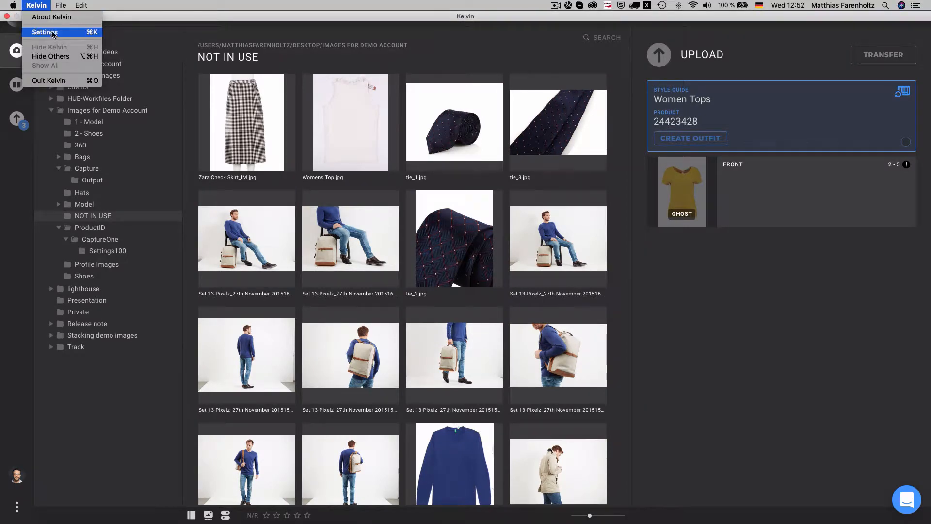
click(54, 31)
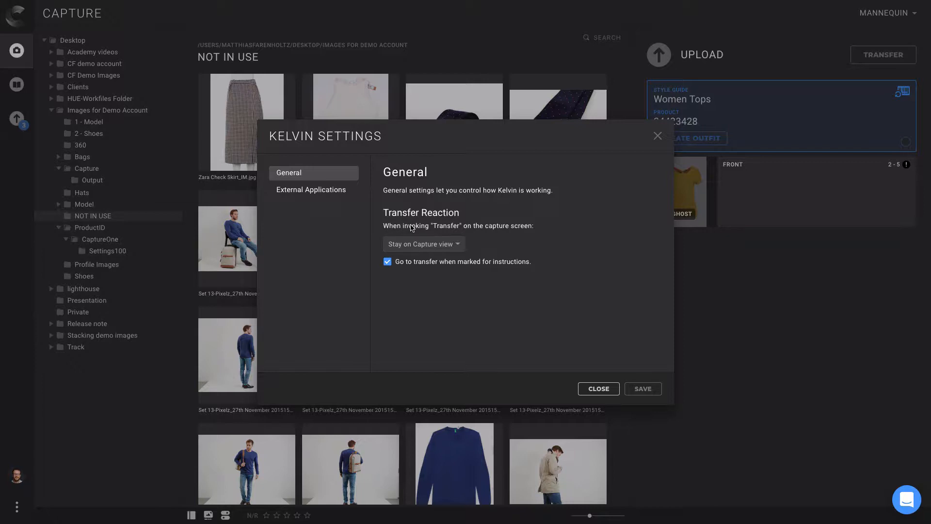
click(453, 245)
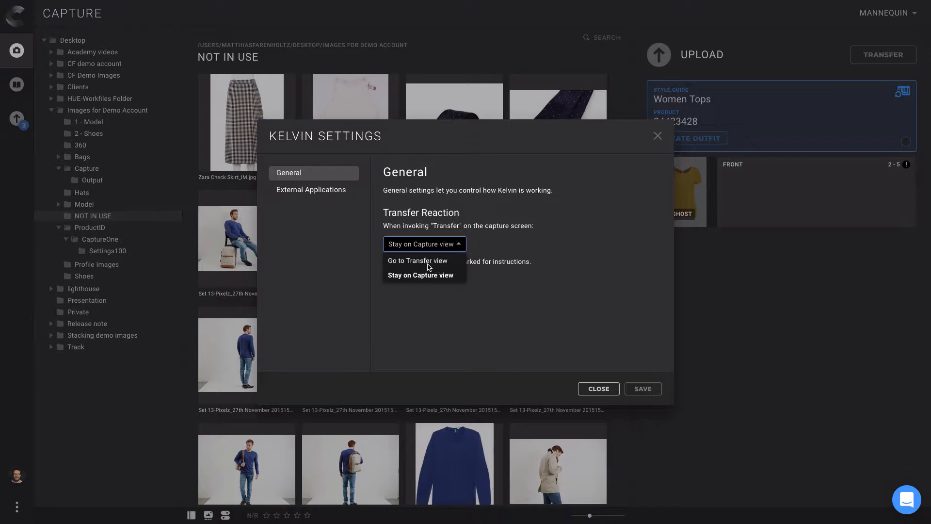
click(505, 236)
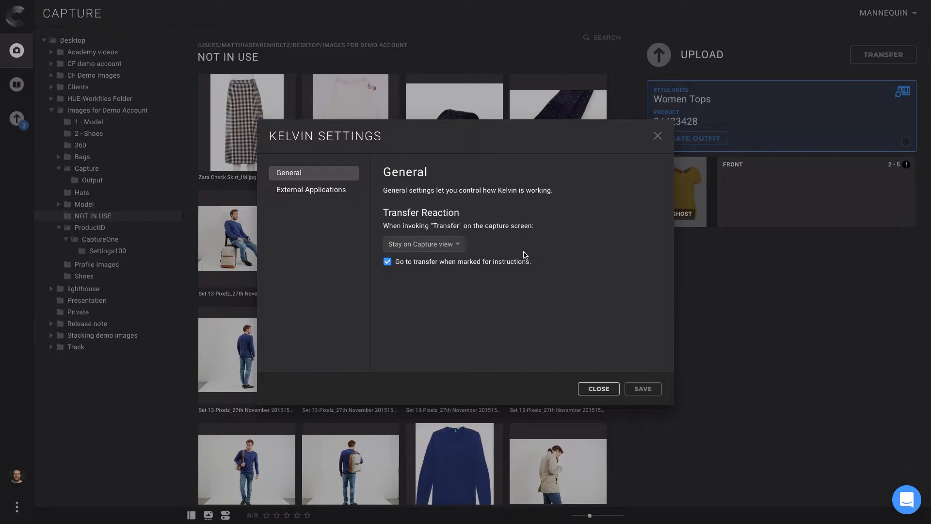
click(449, 246)
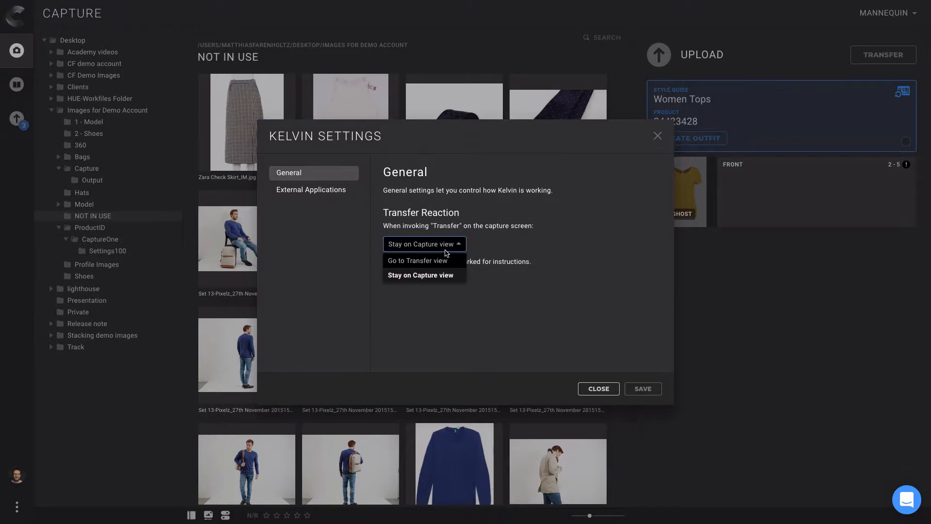
click(418, 262)
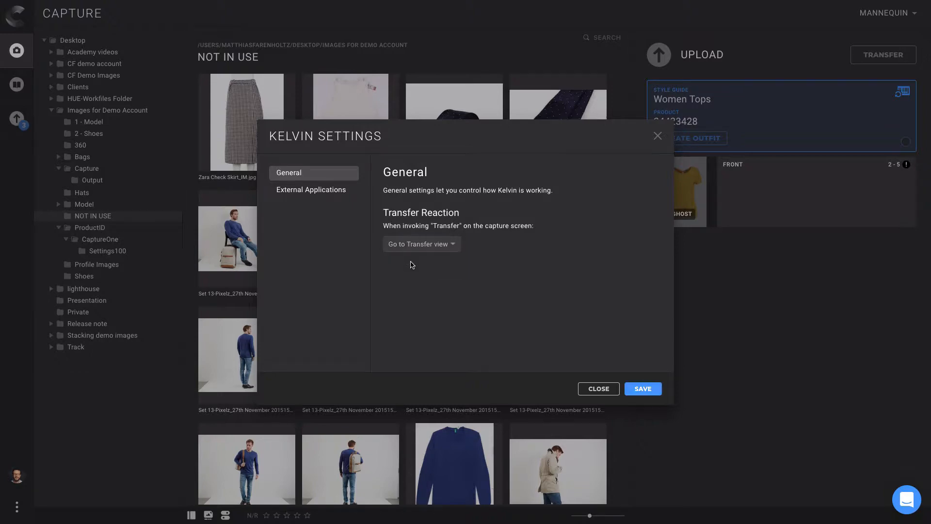
click(643, 388)
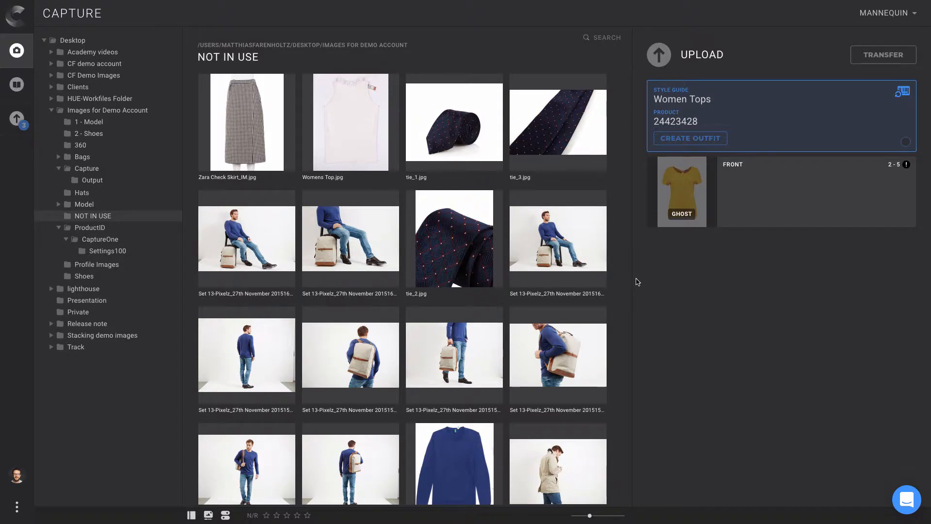
key(super+comma)
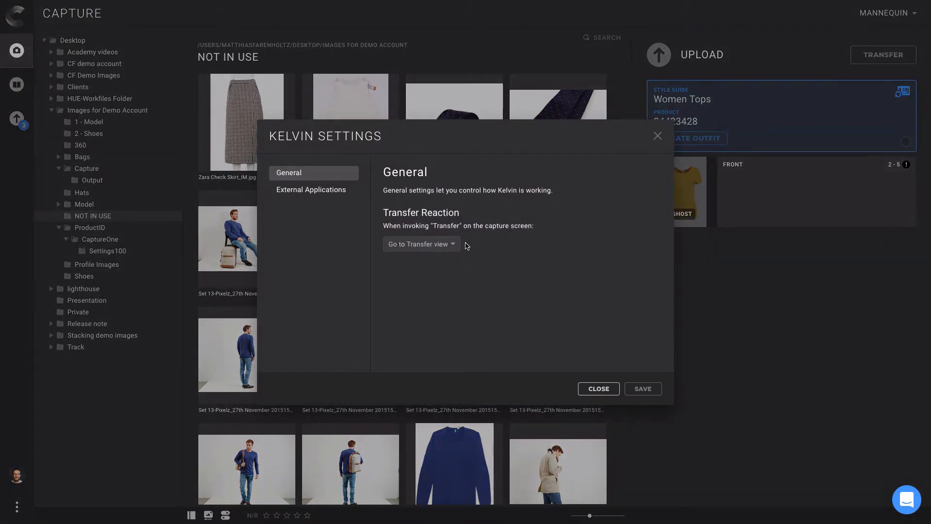
click(598, 389)
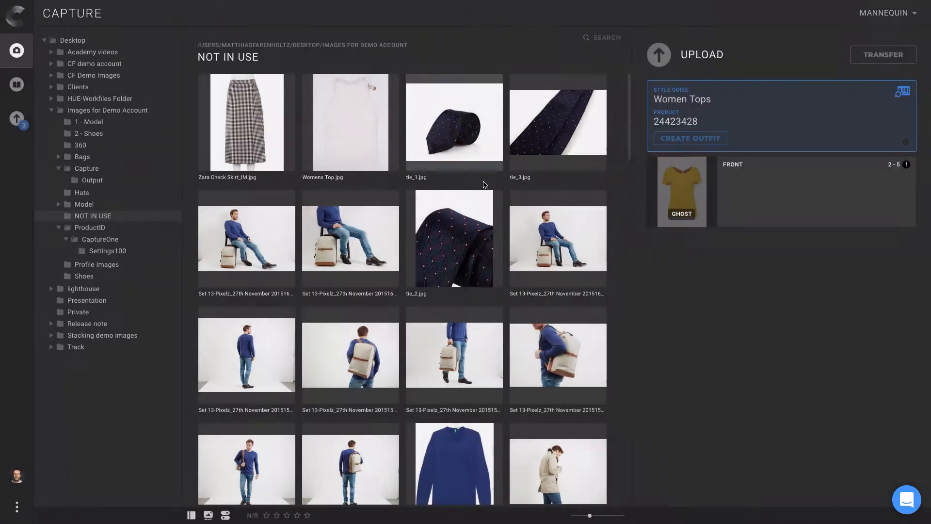
Assign Zara Check Skirt_IM.jpg to the Front position of the Women Tops product, transfer it, and return to the Capture view.
drag(245, 116, 754, 194)
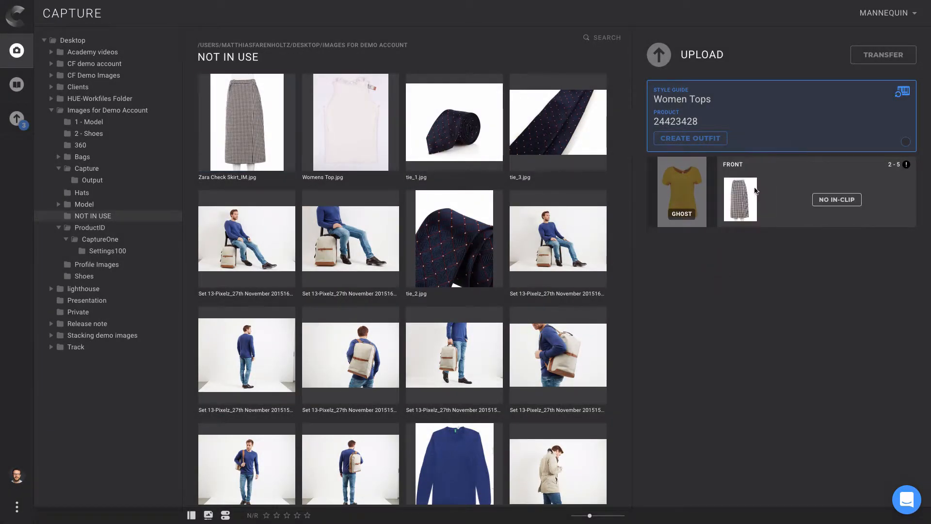
click(876, 58)
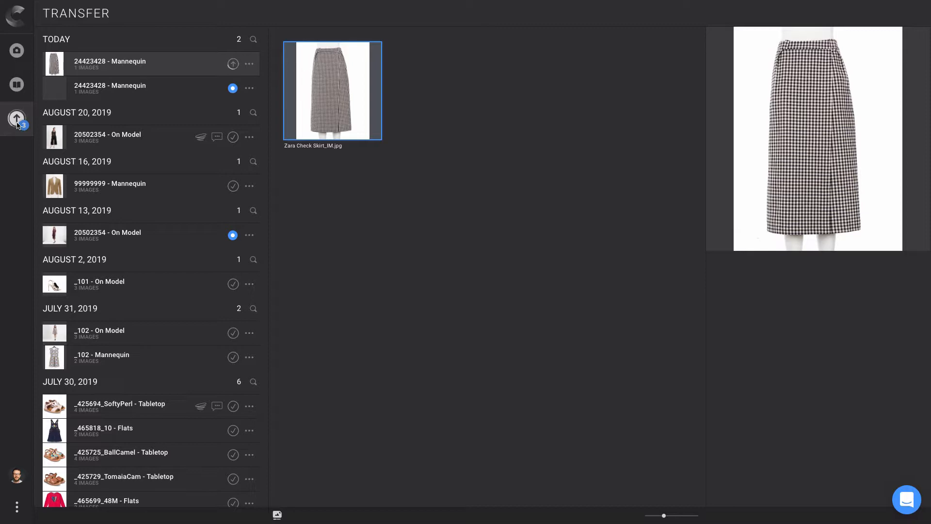
click(19, 53)
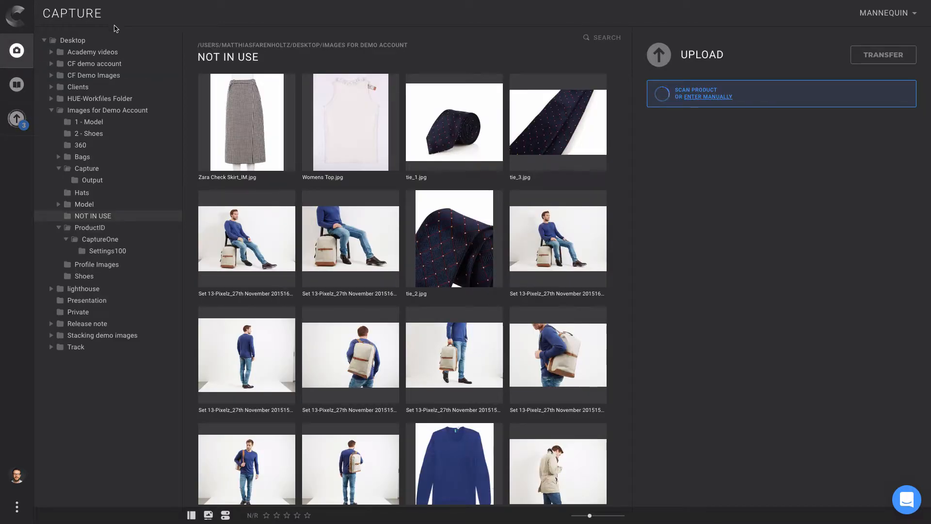
Try the Stay on Capture view transfer reaction, toggling the option to go to transfer when marked for instructions off and back on.
key(super+comma)
click(432, 246)
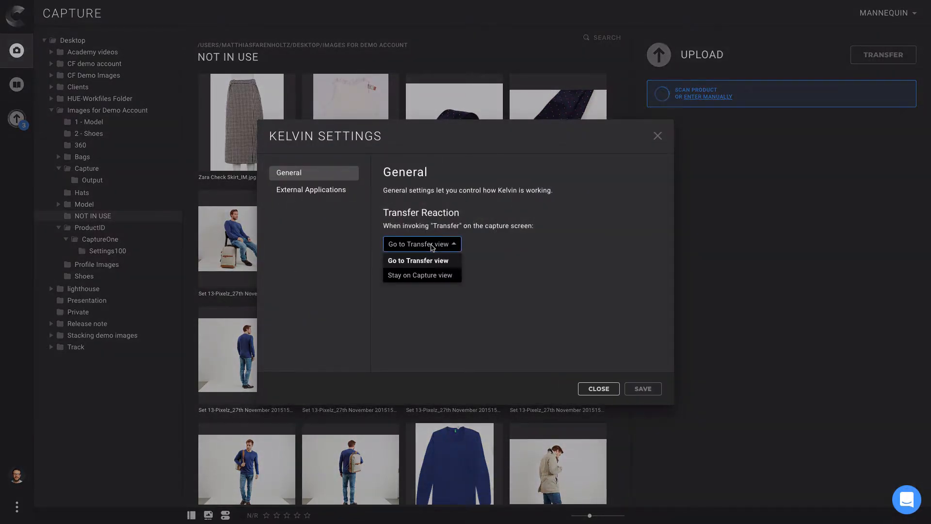
click(432, 247)
click(432, 246)
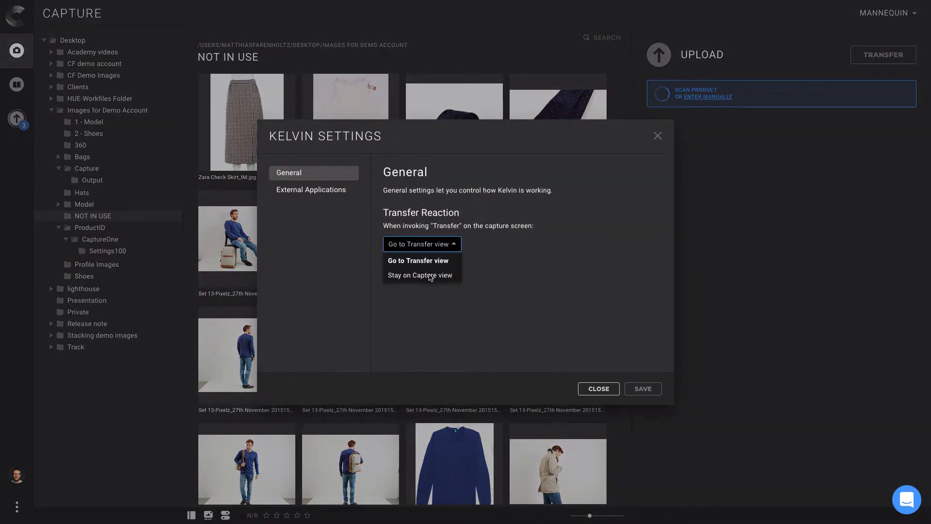
click(431, 276)
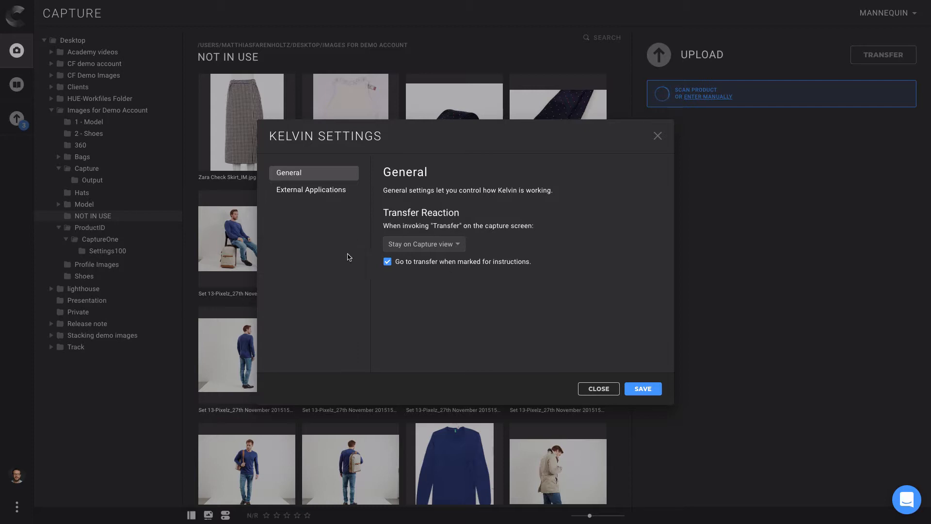
click(387, 262)
click(387, 263)
Review the external application paths, close the settings without saving, and inspect the actions available for a photo of the seated model.
click(312, 191)
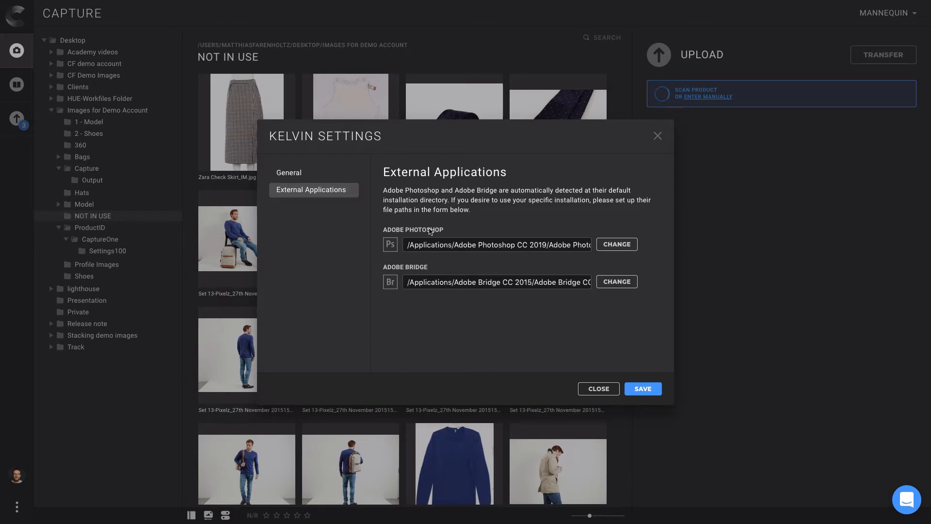
click(598, 389)
click(335, 221)
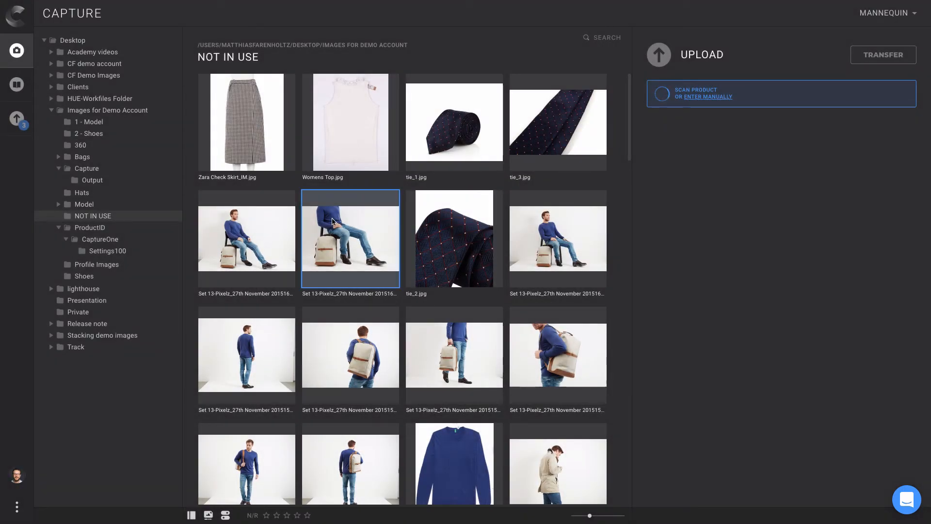
right_click(326, 212)
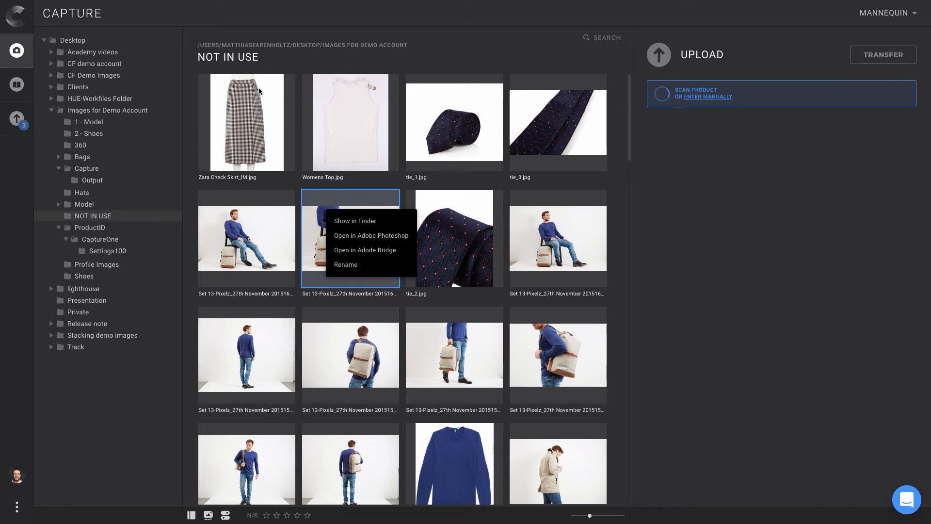
Set the Adobe Photoshop path in the external application settings to Adobe Photoshop CC 2019.app from the Applications folder and save.
click(58, 5)
mouse_move(37, 4)
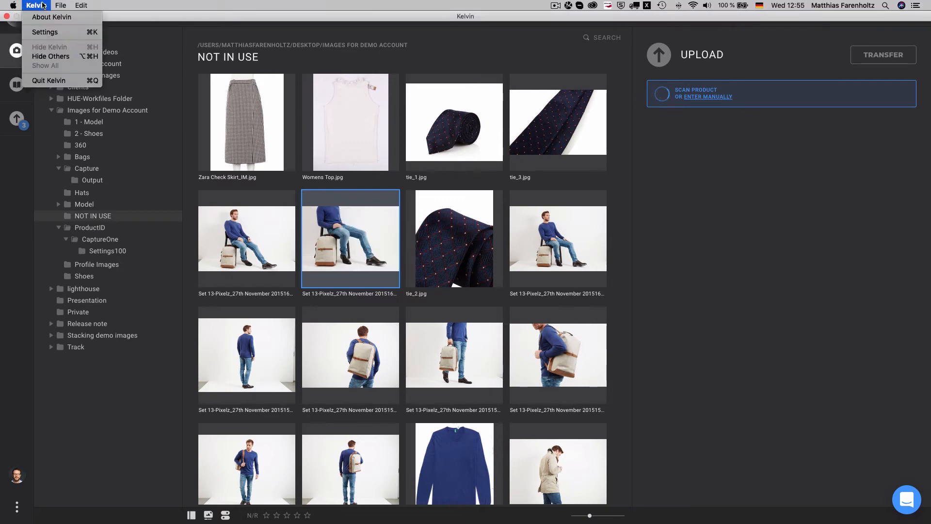
click(43, 32)
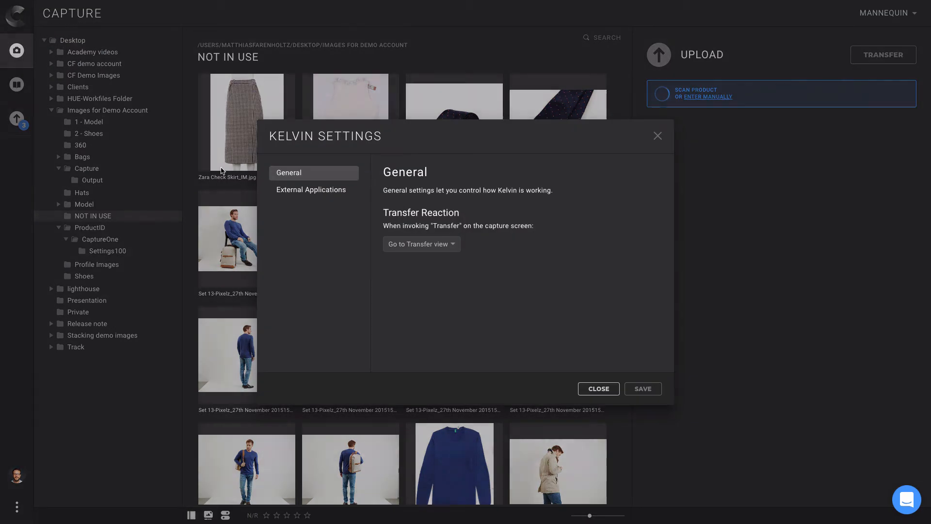
click(307, 189)
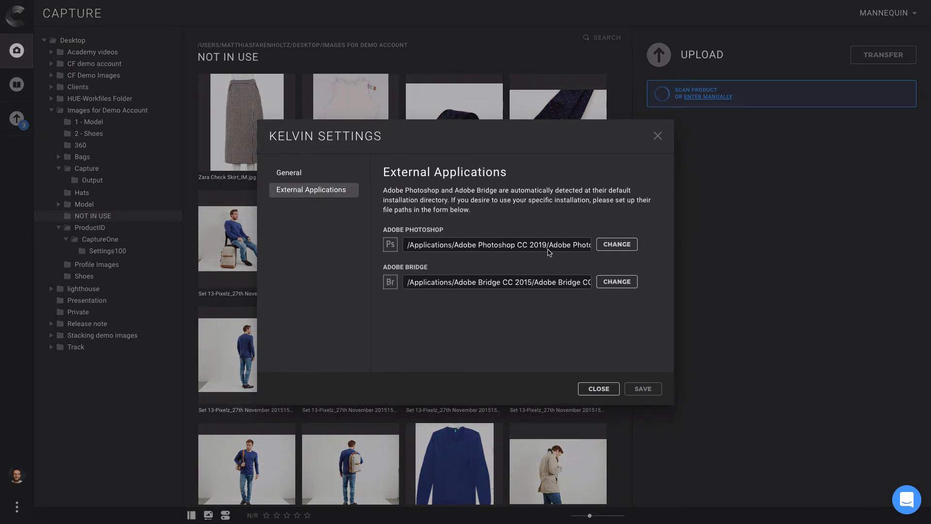
click(617, 245)
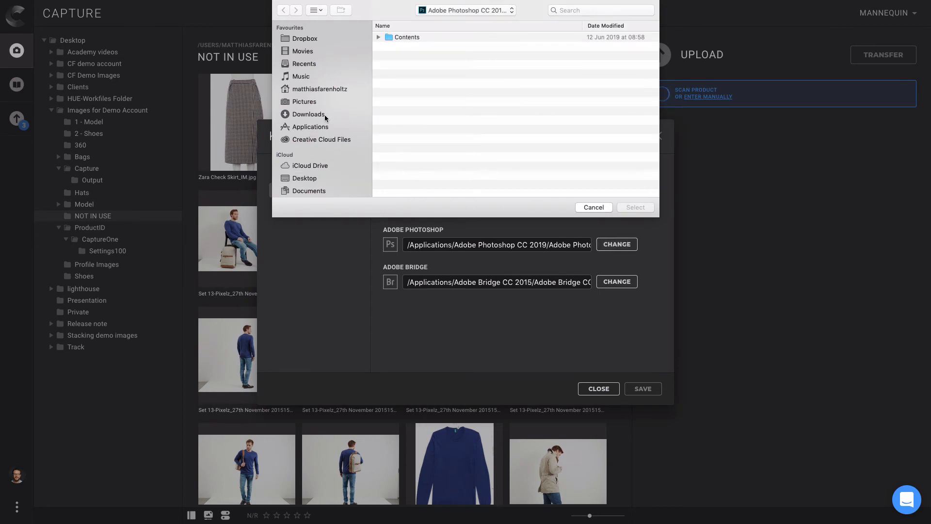
click(315, 126)
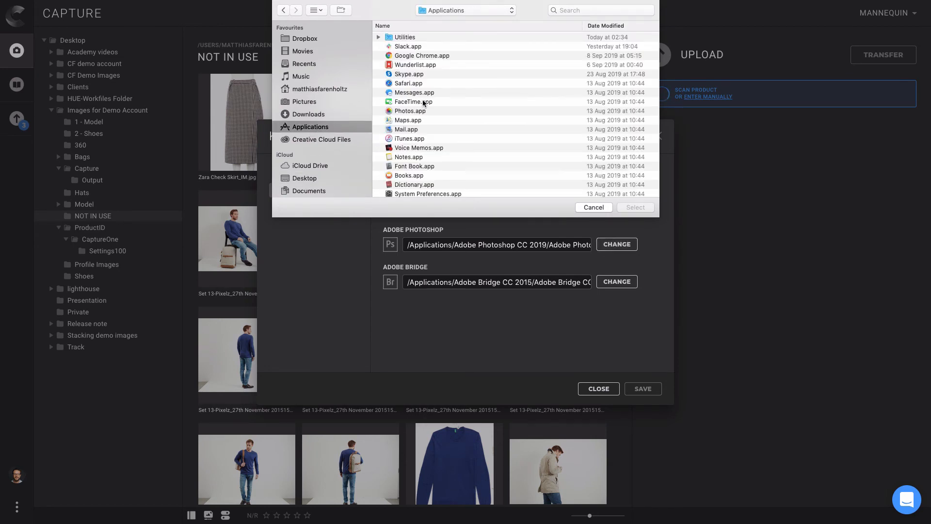
scroll(423, 101, down, 10)
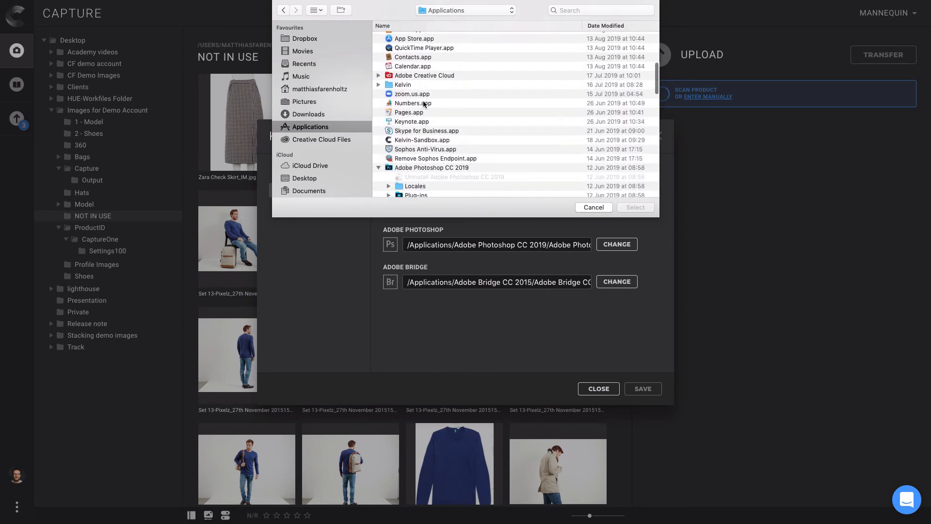
scroll(424, 103, down, 5)
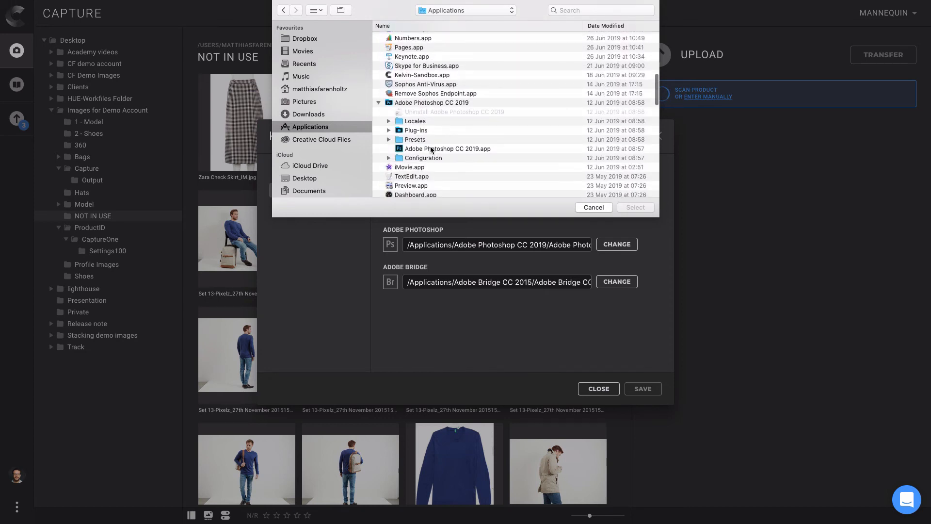
click(430, 149)
click(639, 207)
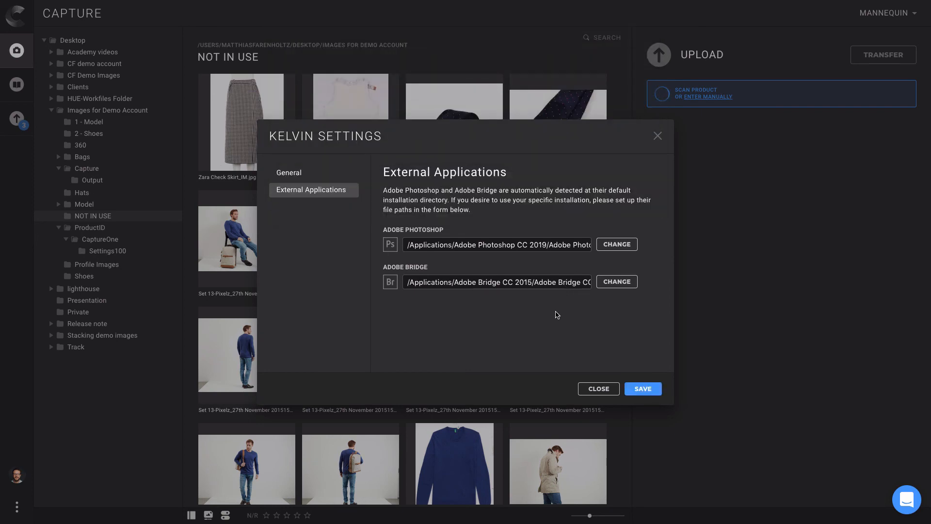
click(632, 393)
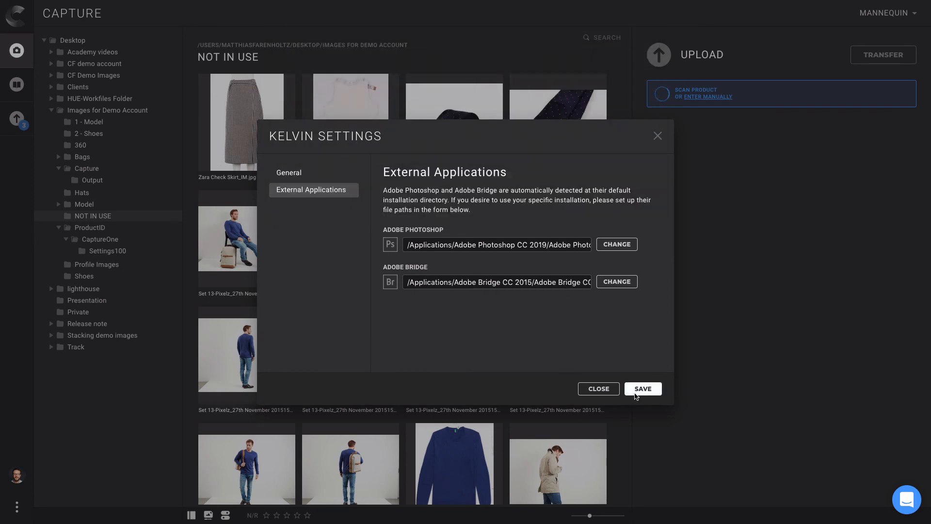